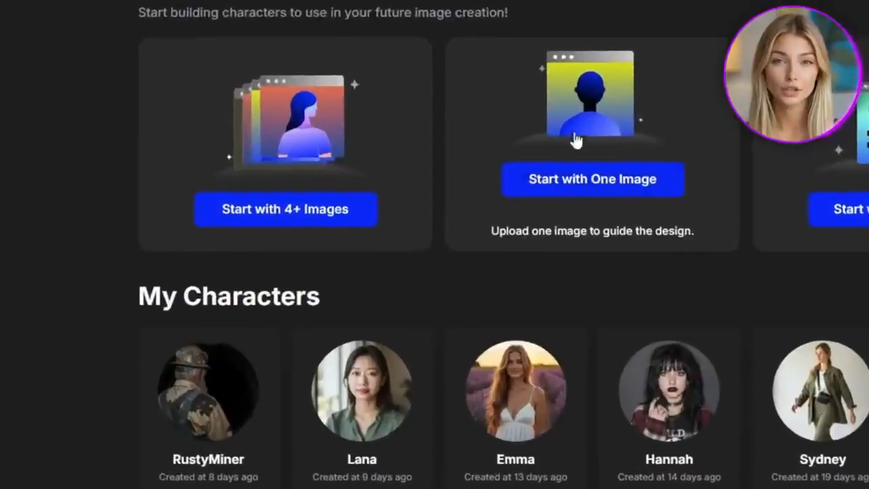
# Step: Create a character named Sofia from the single uploaded portrait image
pyautogui.click(582, 178)
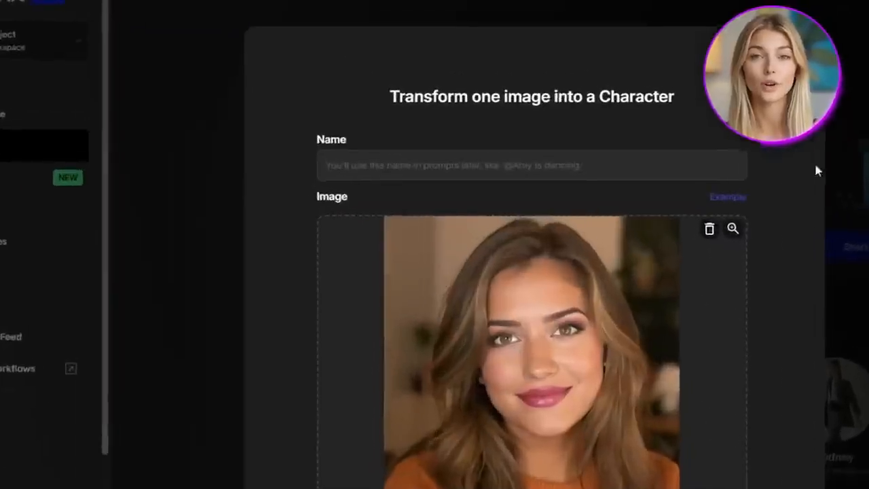
pyautogui.click(539, 153)
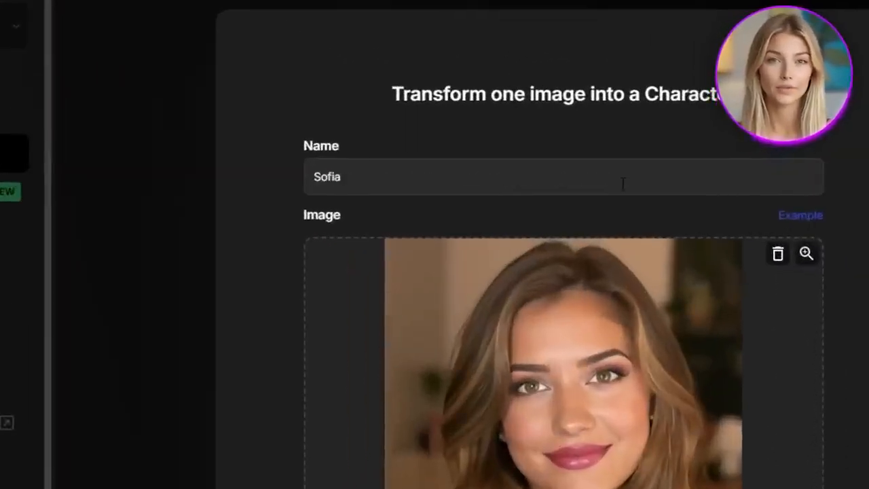
pyautogui.scroll(-5, 622, 183)
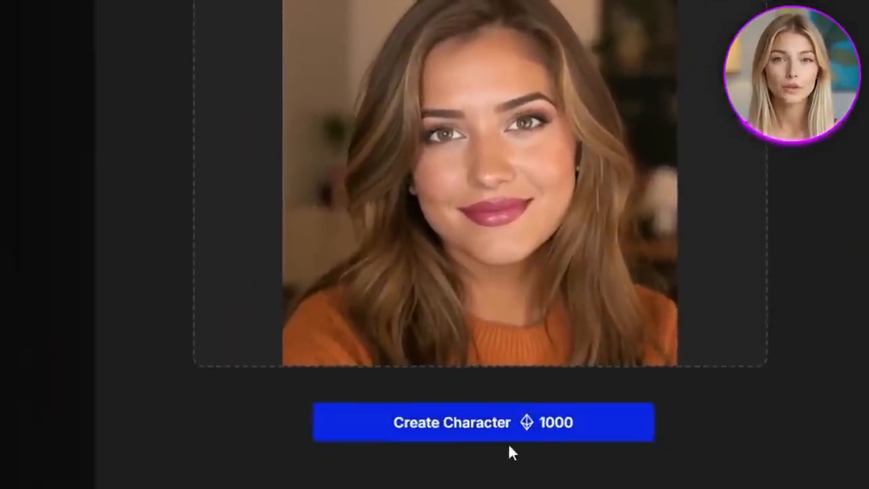
pyautogui.click(452, 421)
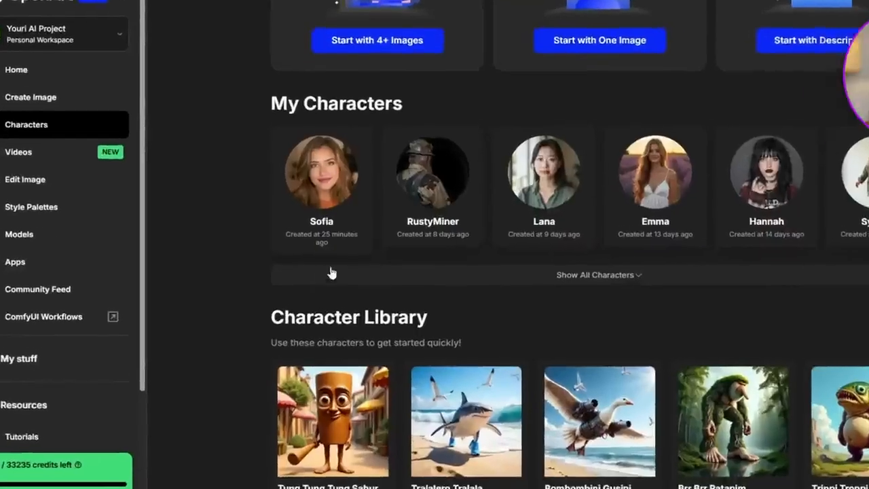
# Step: Start creating images with the Sofia character from My Characters
pyautogui.moveTo(308, 172)
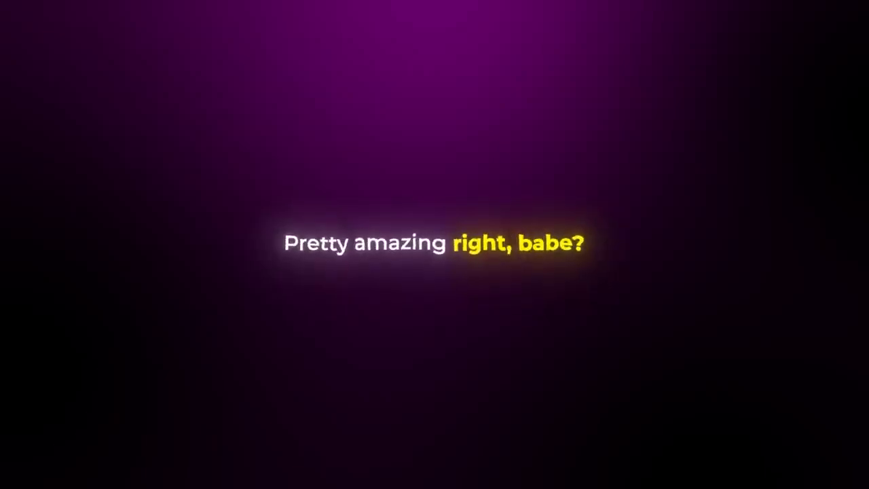
pyautogui.moveTo(332, 177)
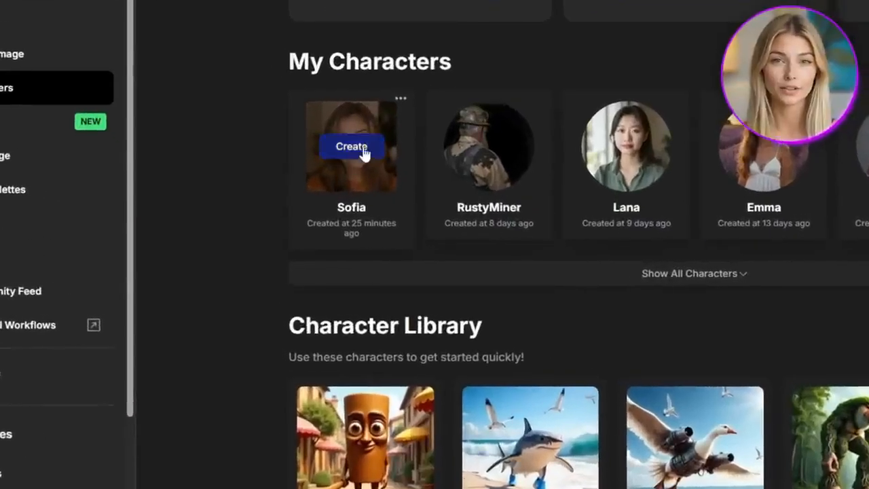
pyautogui.click(350, 156)
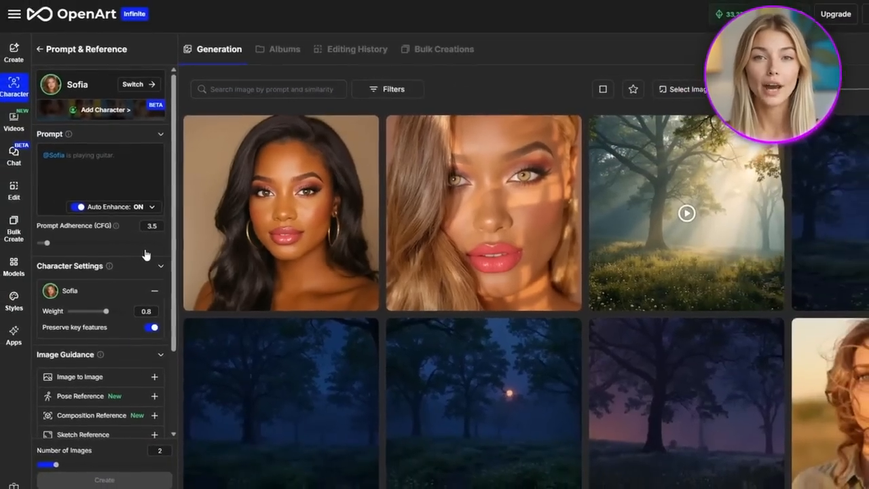
# Step: Generate two images of Sofia with the prompt "in a cute summer outfit, poolside vibes, sunny day, relaxed and happy."
pyautogui.click(108, 167)
pyautogui.write('in a cute summer outfit')
pyautogui.write(', poolside vibes, sunny day, relaxed and happy.')
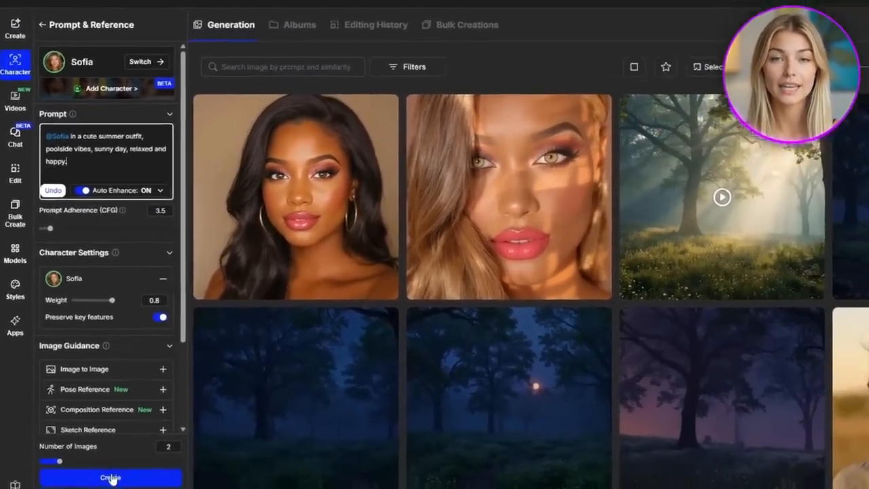
pyautogui.click(108, 485)
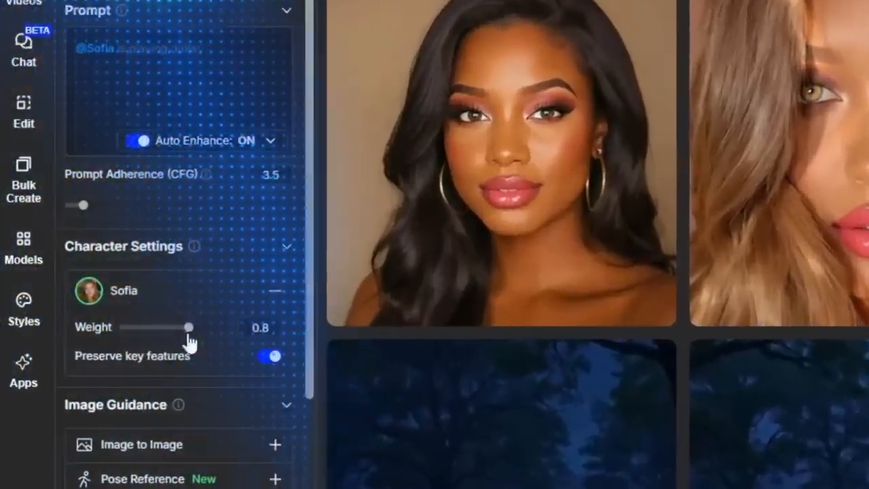
# Step: Try different character weights for Sofia, including 0.9, and toggle Preserve key features
pyautogui.moveTo(97, 311); pyautogui.dragTo(107, 311)
pyautogui.click(270, 264)
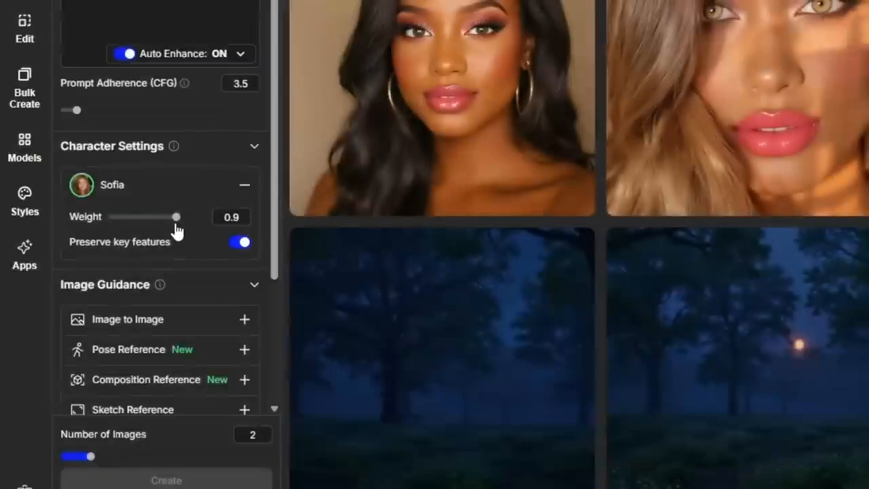
pyautogui.moveTo(172, 229); pyautogui.dragTo(115, 229)
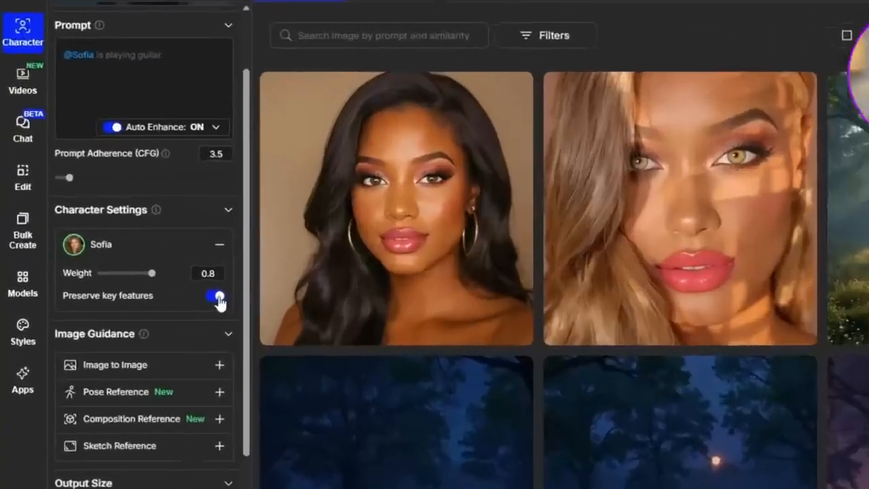
pyautogui.click(219, 302)
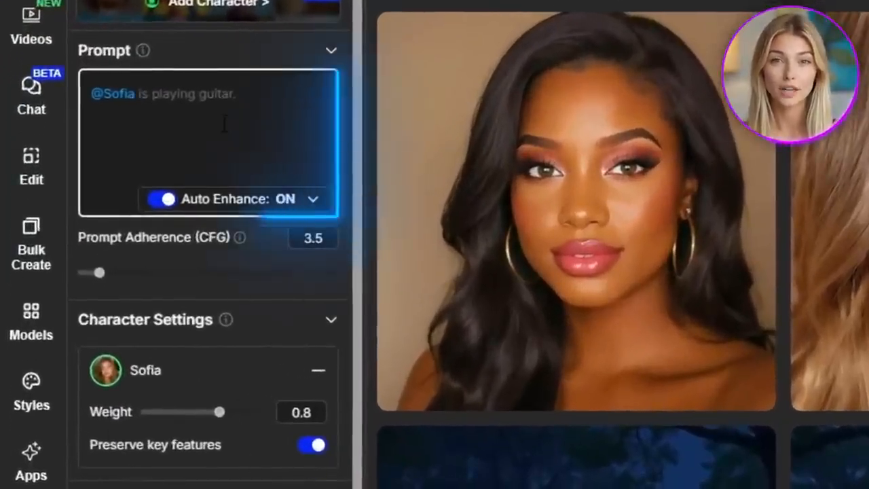
pyautogui.write('in a cute summer outfit, po')
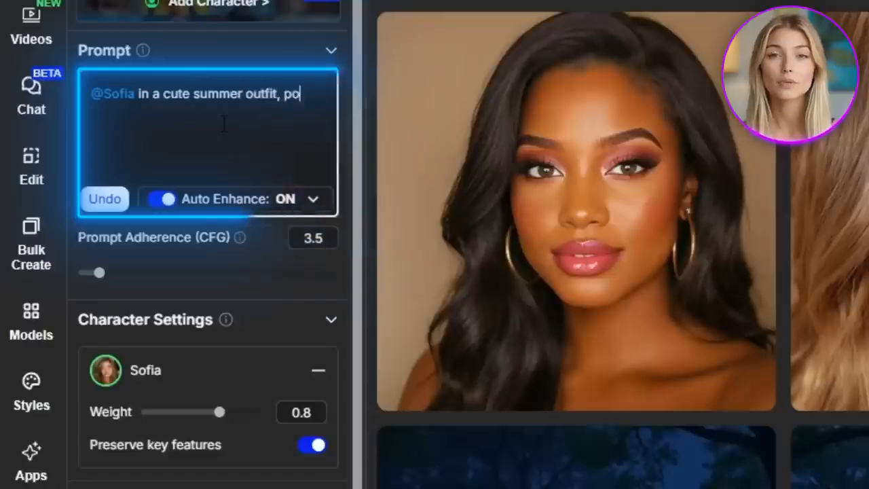
pyautogui.write('olside vibes, sunny ')
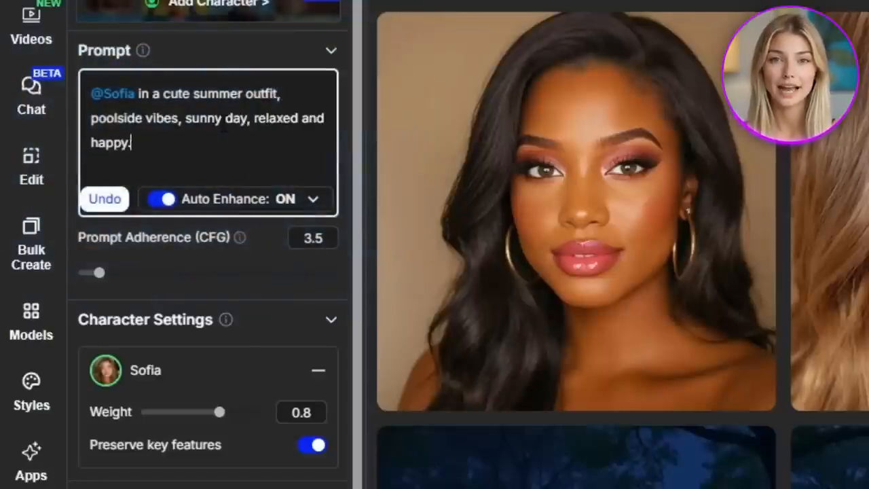
pyautogui.write('day, relaxed and happy.')
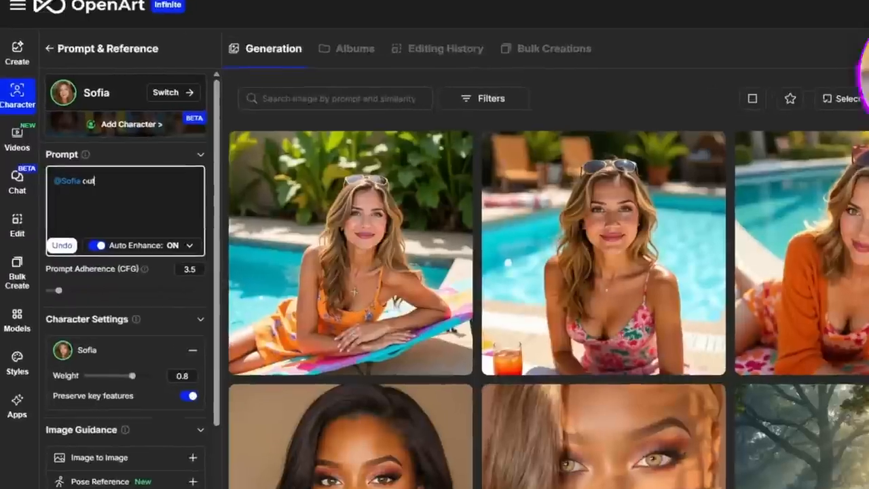
# Step: Prompt images of Sofia "outdoors" and "having picnic in a meadow, golden hour lighting, wind gently playing with her hair, genuine laugh, dreamy aesthetic, film photography vibes."
pyautogui.write('tdoors')
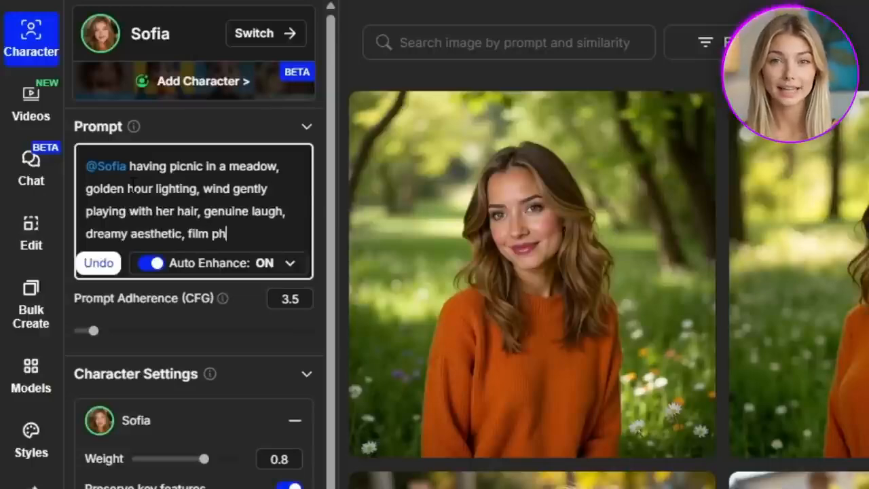
pyautogui.write('bes.')
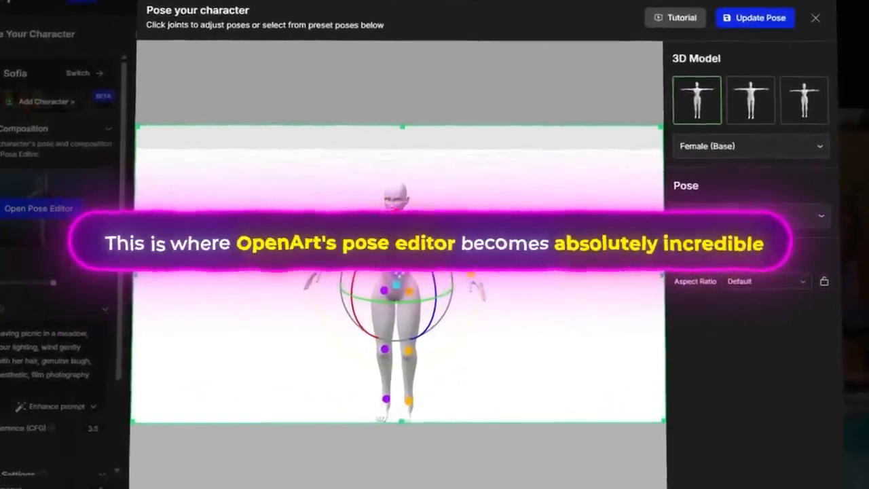
# Step: Open Pose Your Character for Sofia and bring up its pose editor
pyautogui.click(766, 215)
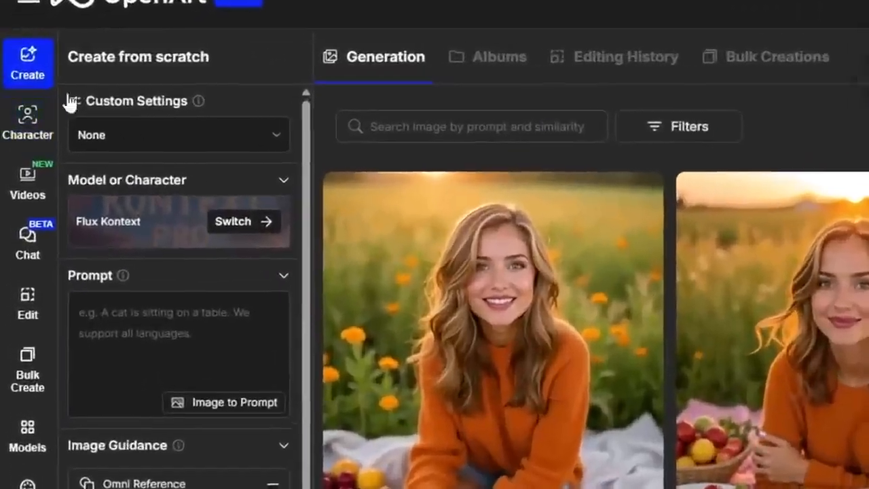
pyautogui.click(55, 132)
pyautogui.click(227, 374)
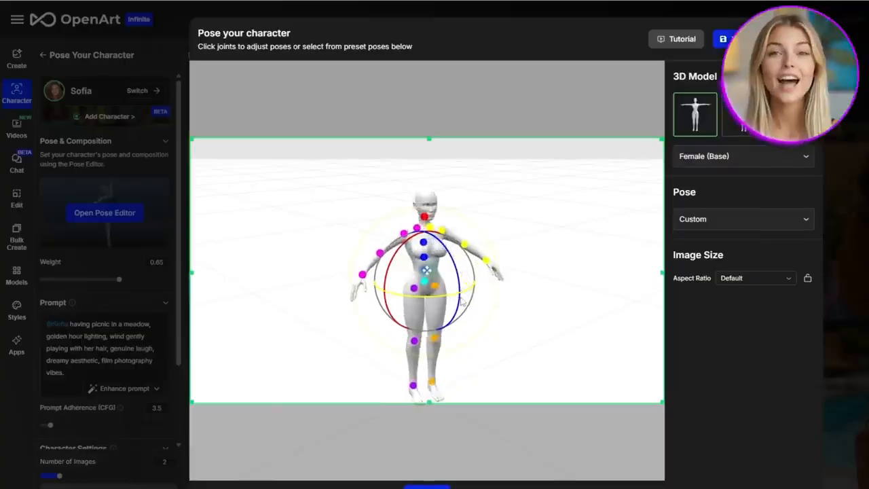
# Step: Use the Female (Base) figure, apply the preset pose Legs Crossed, Right Arm Over Knee, and select the neck joint
pyautogui.click(717, 161)
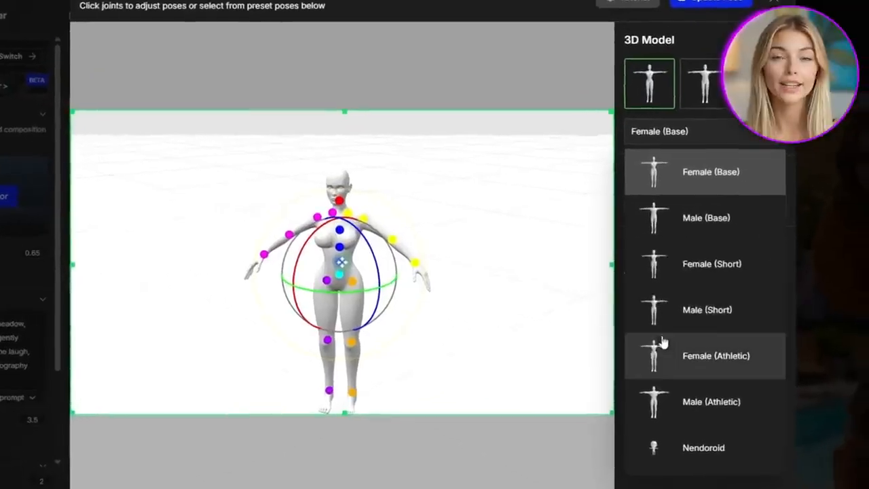
pyautogui.click(691, 174)
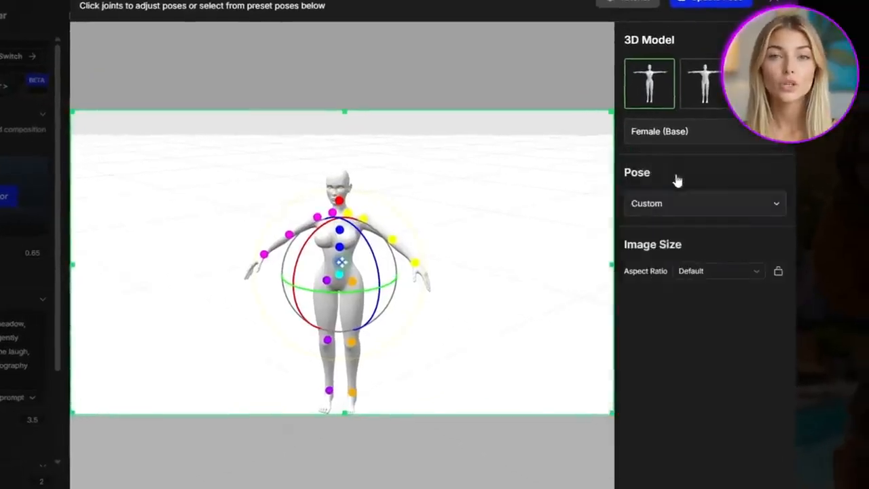
pyautogui.click(698, 210)
pyautogui.scroll(-3, 646, 364)
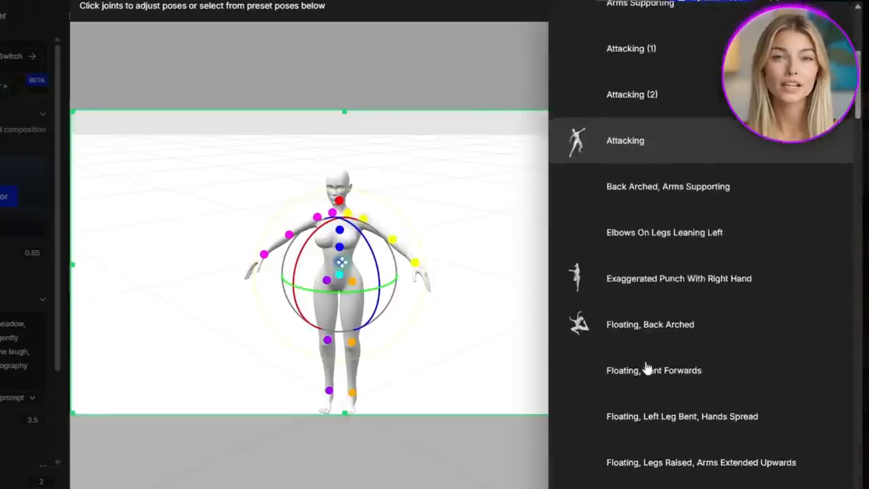
pyautogui.scroll(-2, 646, 367)
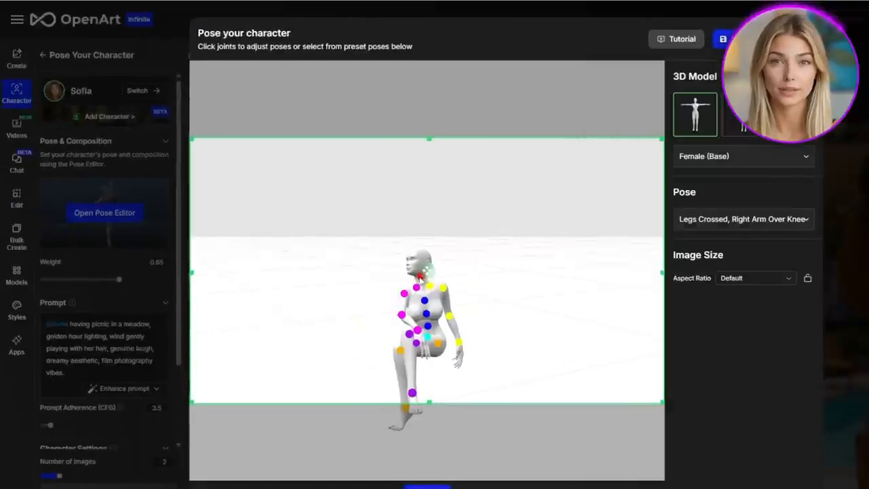
pyautogui.click(420, 275)
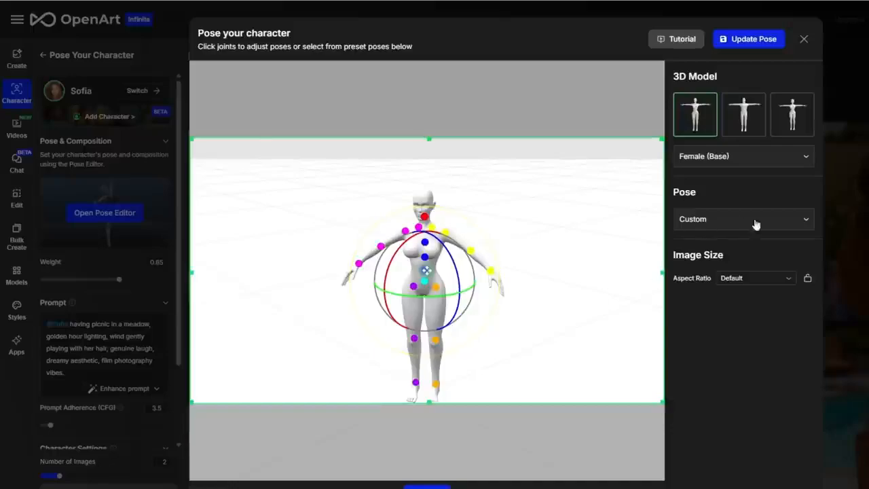
pyautogui.click(741, 224)
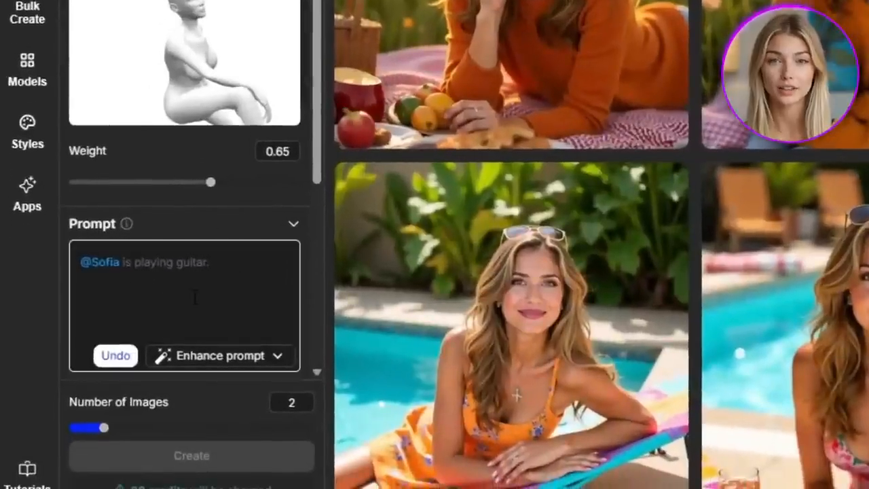
# Step: Enter a prompt for the posed character beginning "leaning against her vintage red"
pyautogui.write('leaning against her vintage red vo')
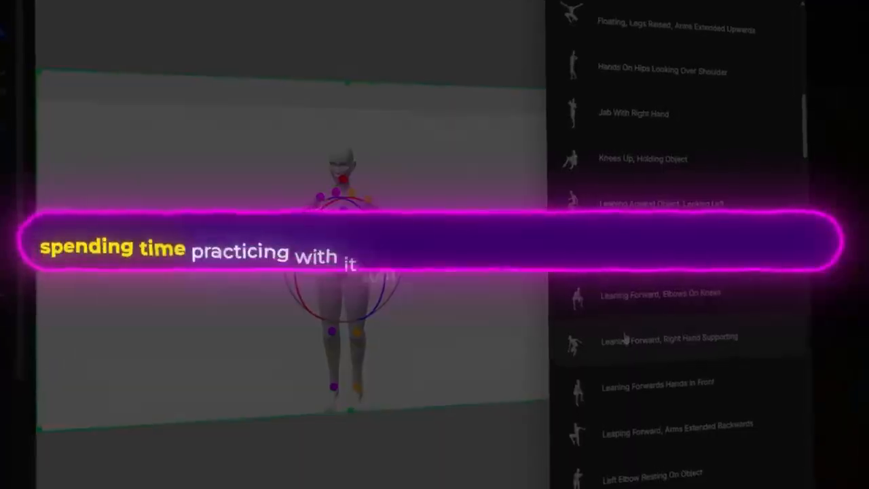
# Step: Look through the preset poses available for the figure in the pose editor
pyautogui.scroll(-5, 640, 349)
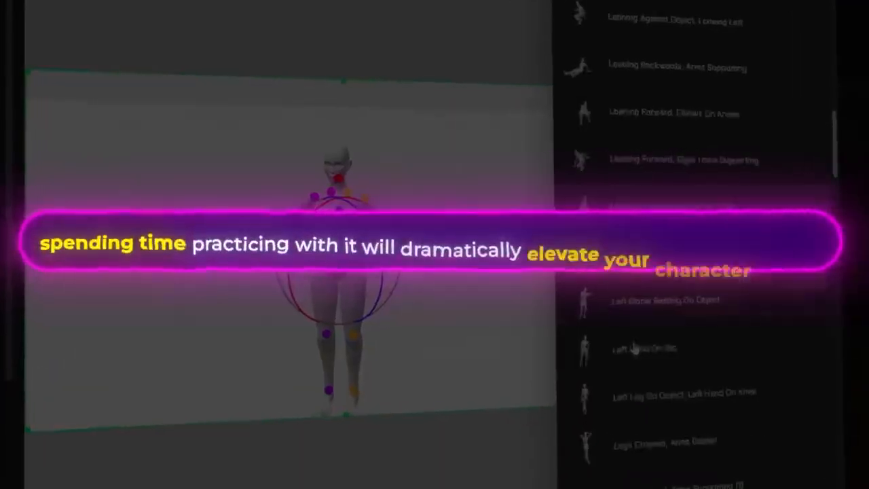
pyautogui.scroll(-10, 645, 353)
pyautogui.scroll(8, 713, 460)
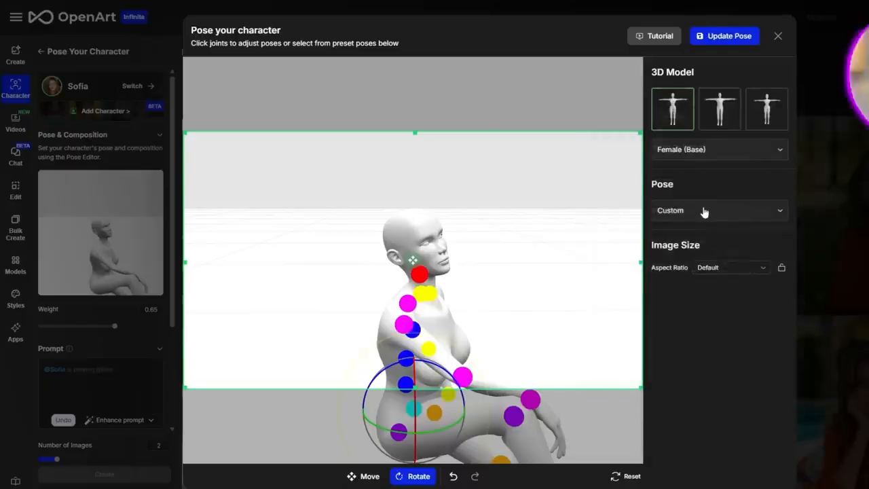
pyautogui.click(704, 213)
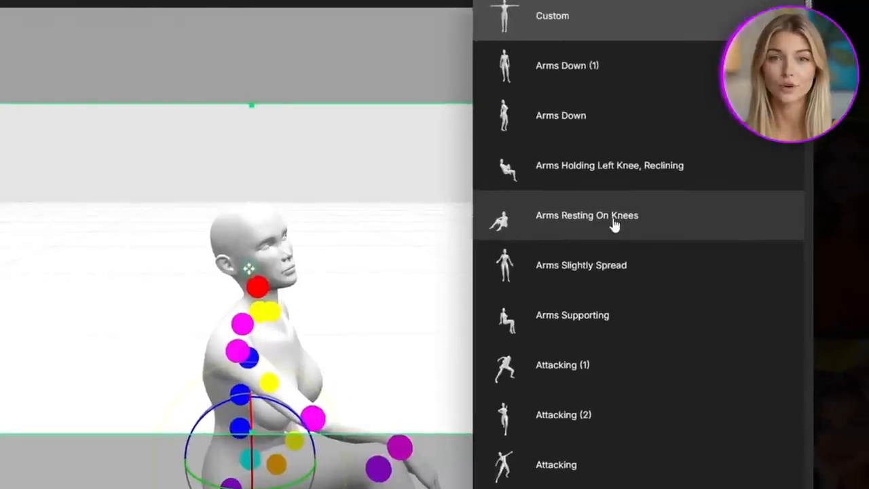
pyautogui.scroll(-5, 607, 258)
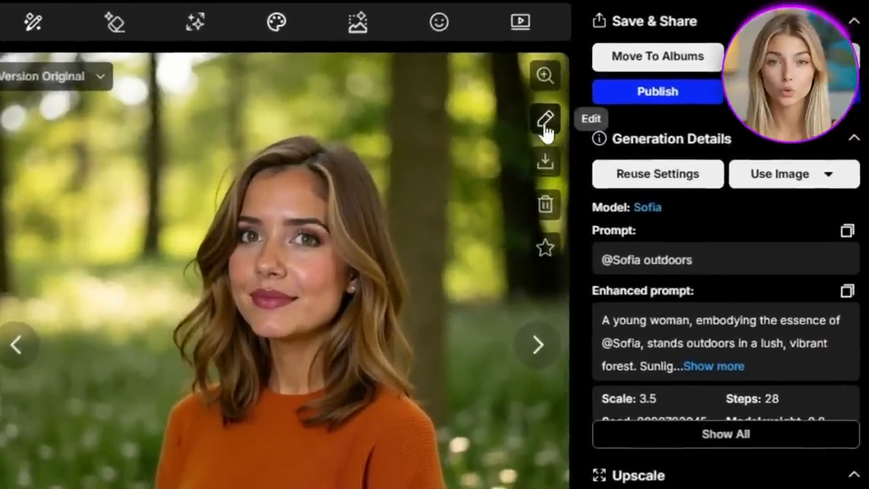
# Step: Open the outdoors image for editing, mask the face, and generate two images with Enhance Face
pyautogui.click(549, 125)
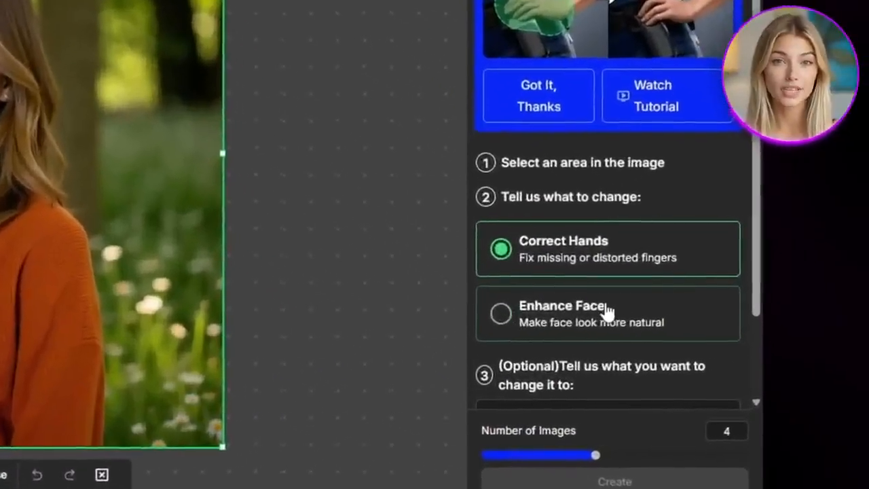
pyautogui.click(606, 313)
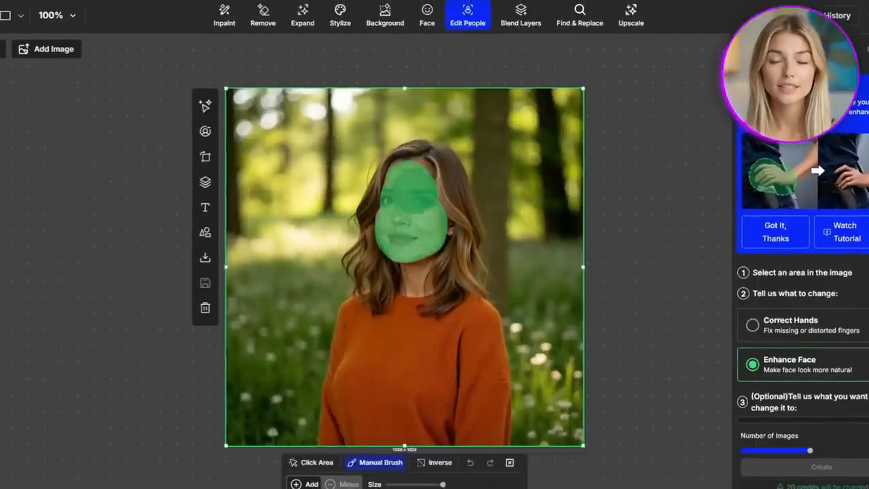
pyautogui.scroll(-1, 824, 356)
pyautogui.moveTo(810, 450); pyautogui.dragTo(763, 450)
pyautogui.click(821, 466)
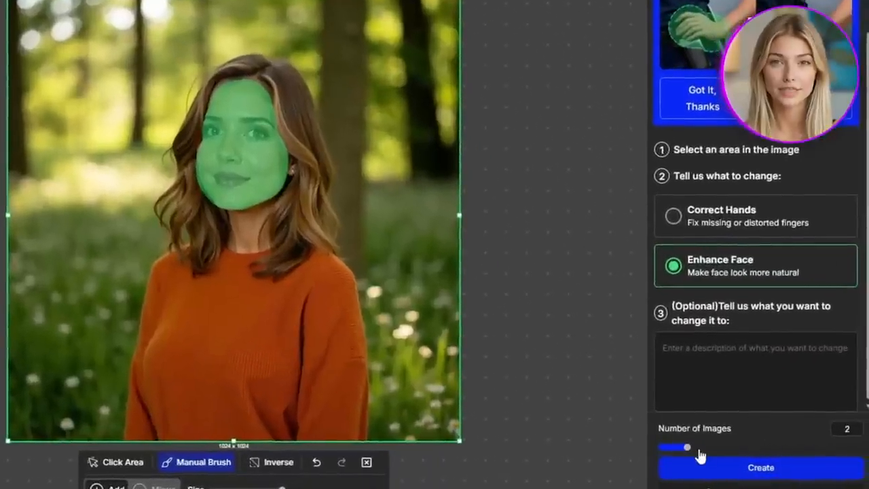
# Step: Use Correct Hands on the woman's hands in the poolside image
pyautogui.scroll(1, 772, 219)
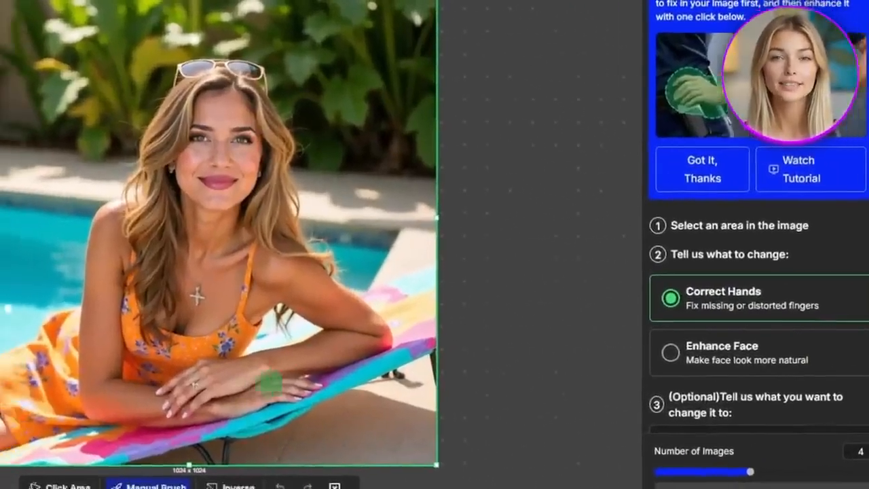
pyautogui.click(808, 442)
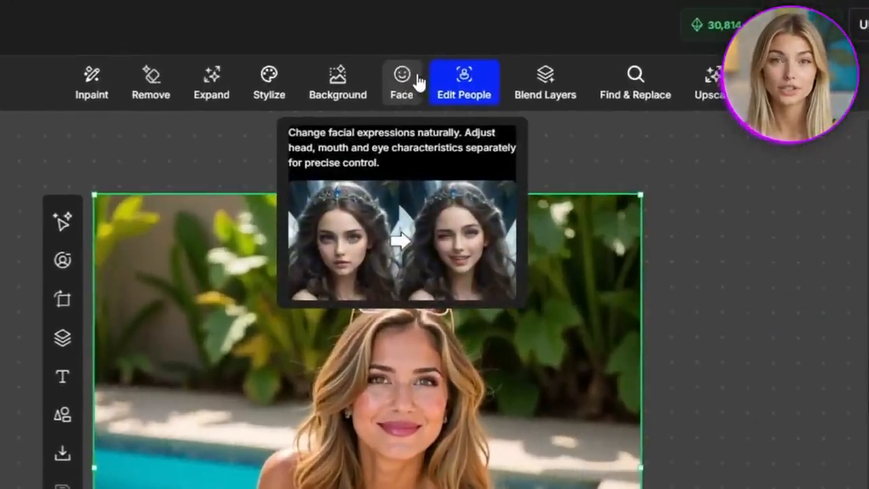
# Step: Open the facial expression adjustments for the poolside image of the woman in the orange dress
pyautogui.click(418, 81)
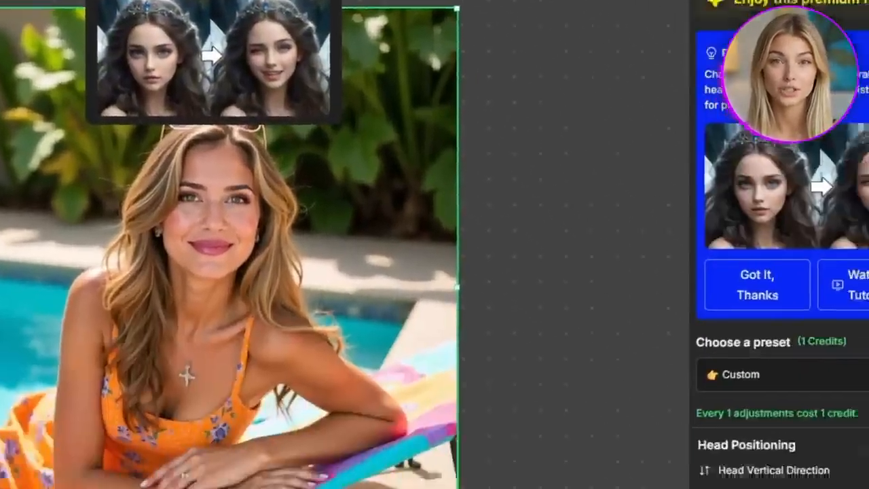
pyautogui.click(675, 286)
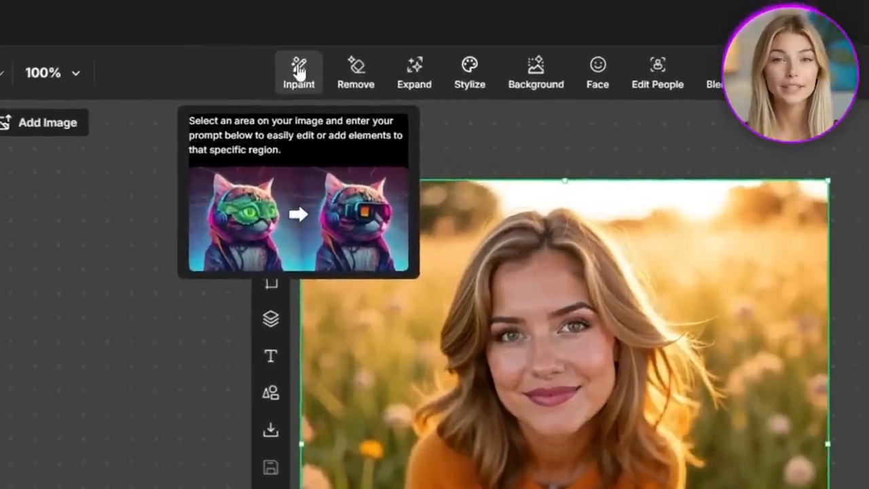
# Step: Inpaint the masked chest area of the orange sweater with the prompt "add delicate embroidered florals on her sweater"
pyautogui.click(299, 70)
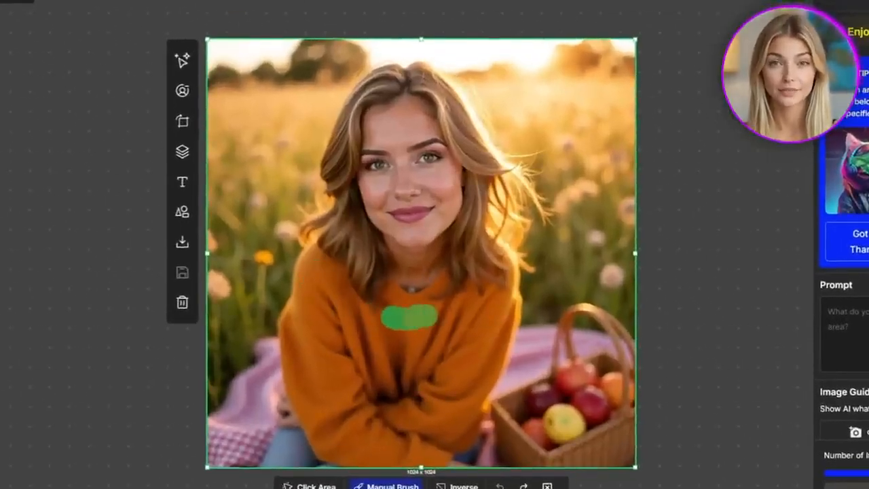
pyautogui.write('add delicate embroidered florals')
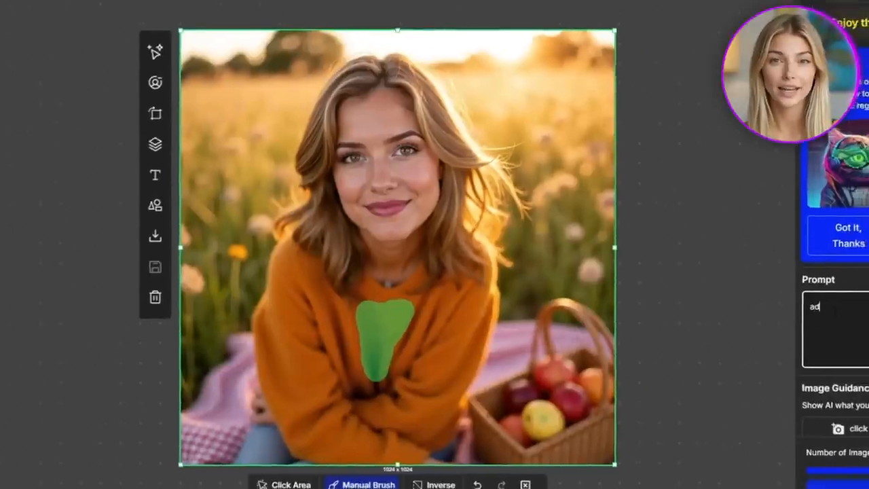
pyautogui.write(' on her sweater')
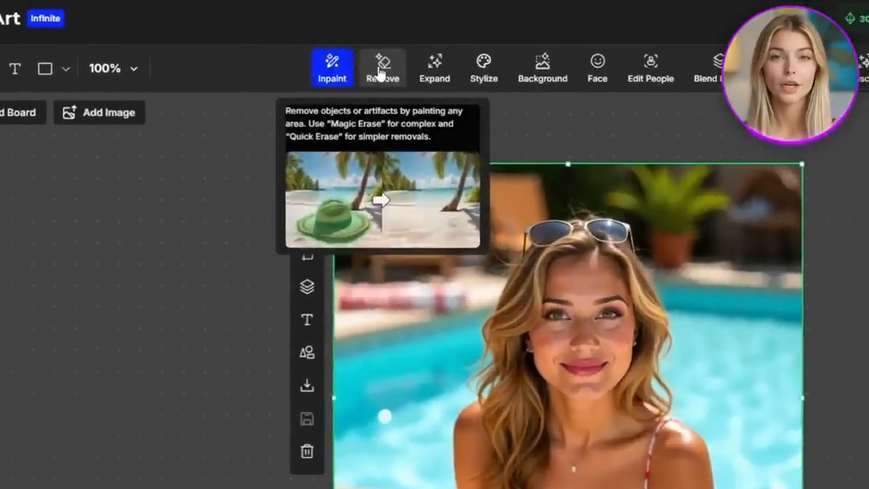
# Step: Set up the Remove tool with Quick Erase and the manual brush for the poolside and picnic images
pyautogui.click(369, 47)
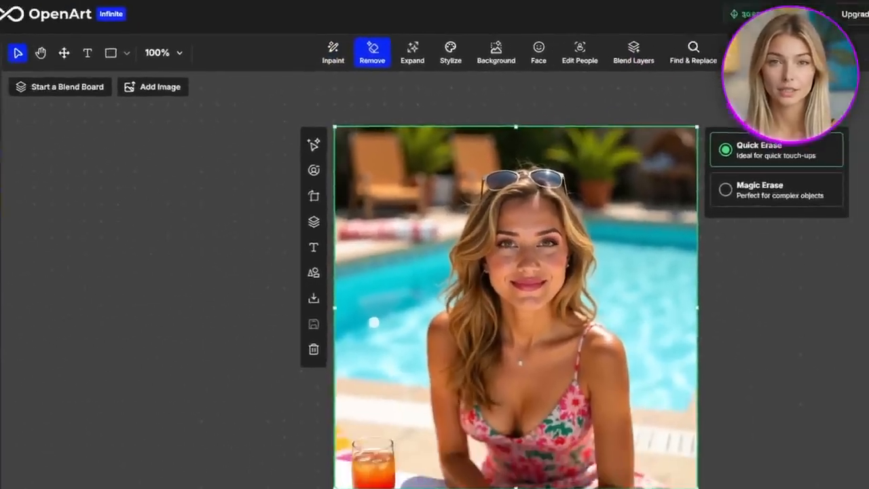
pyautogui.moveTo(504, 481); pyautogui.dragTo(506, 484)
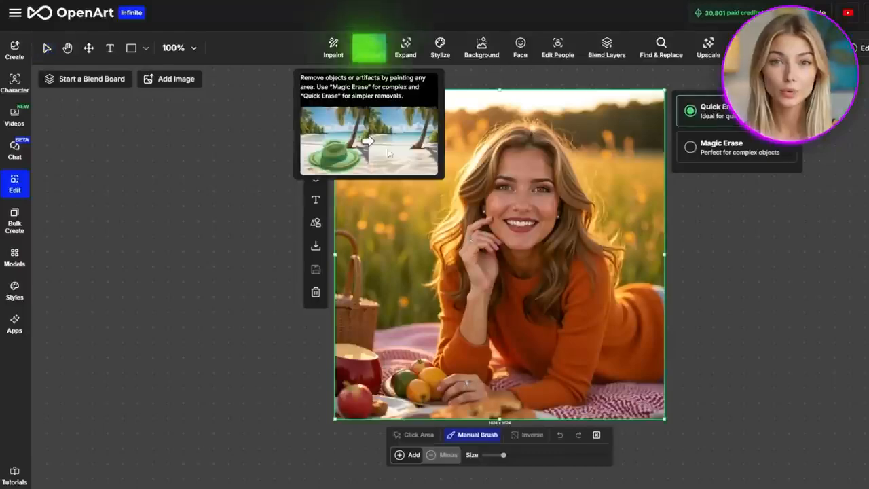
pyautogui.moveTo(502, 345)
pyautogui.mouseDown()
pyautogui.moveTo(493, 411)
pyautogui.moveTo(502, 348)
pyautogui.mouseUp()
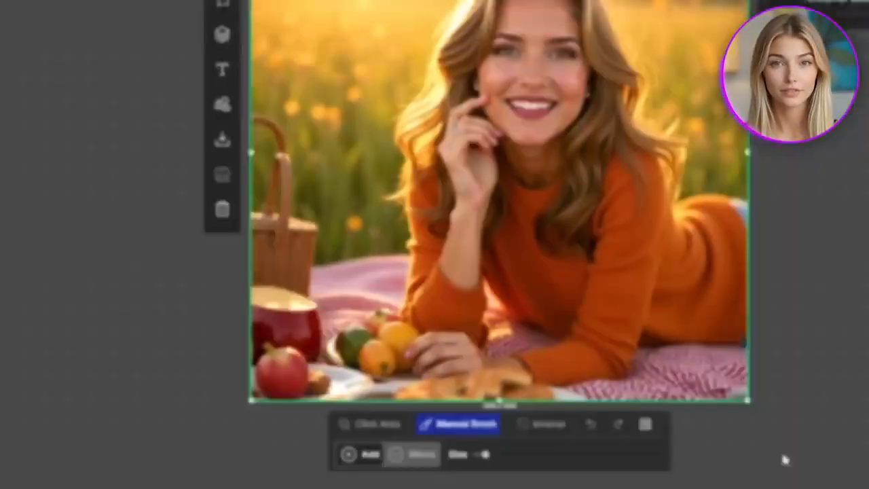